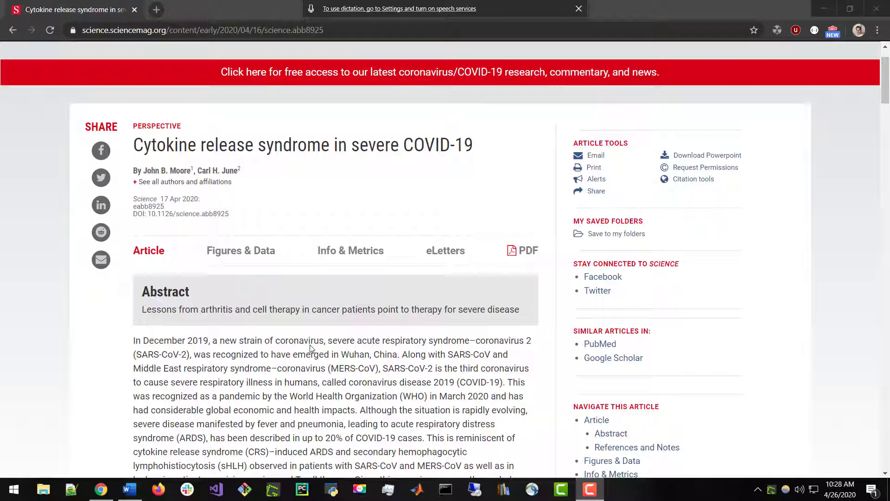
# Look through the Science article on cytokine release syndrome in severe COVID-19, from the abstract through the body text.
pyautogui.scroll(-20, 310, 349)
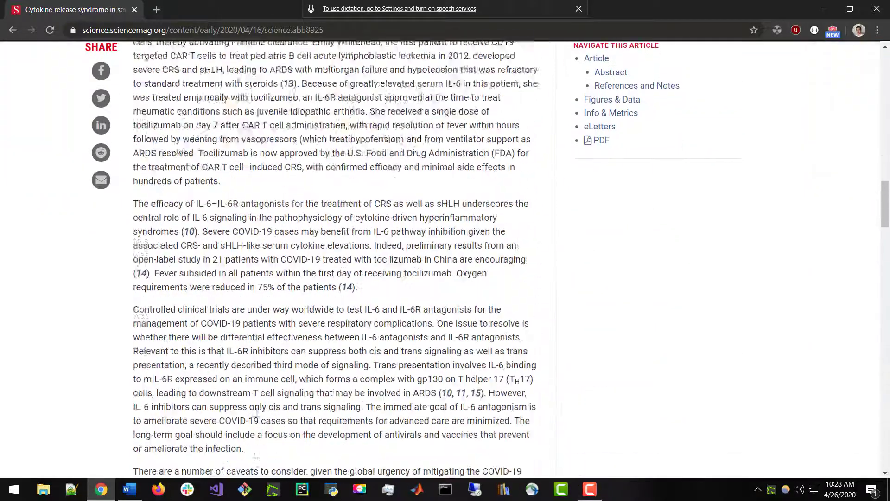
pyautogui.scroll(-5, 256, 411)
pyautogui.scroll(20, 257, 411)
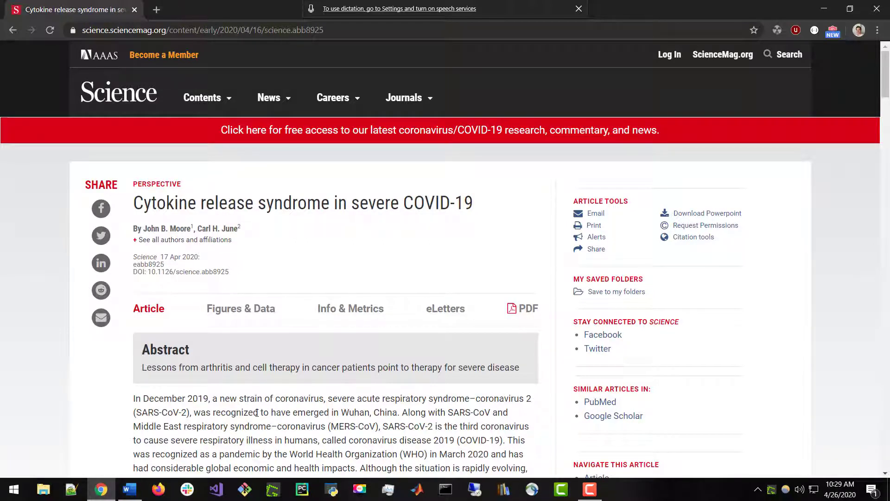
pyautogui.scroll(-6, 256, 412)
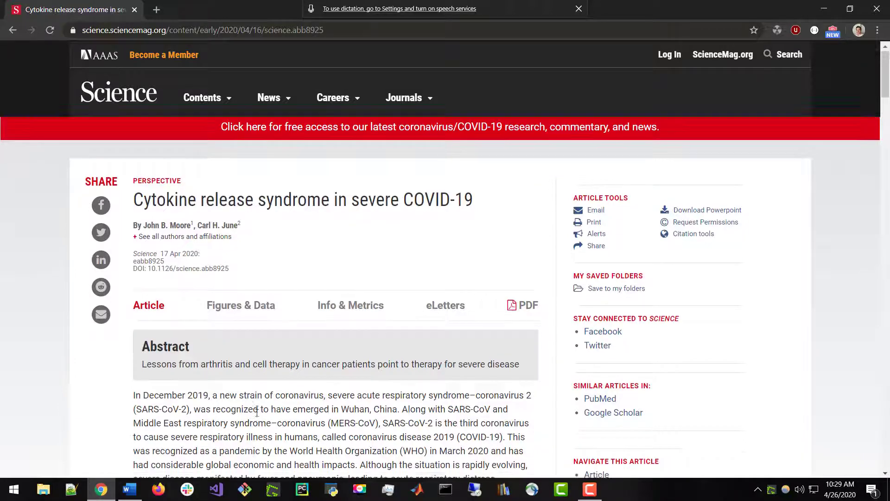
pyautogui.scroll(-5, 256, 412)
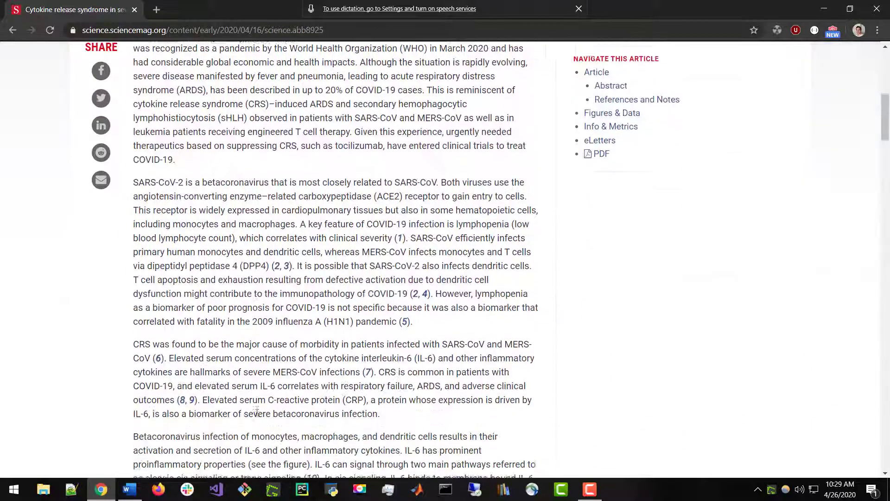
pyautogui.scroll(-3, 257, 413)
pyautogui.scroll(7, 256, 412)
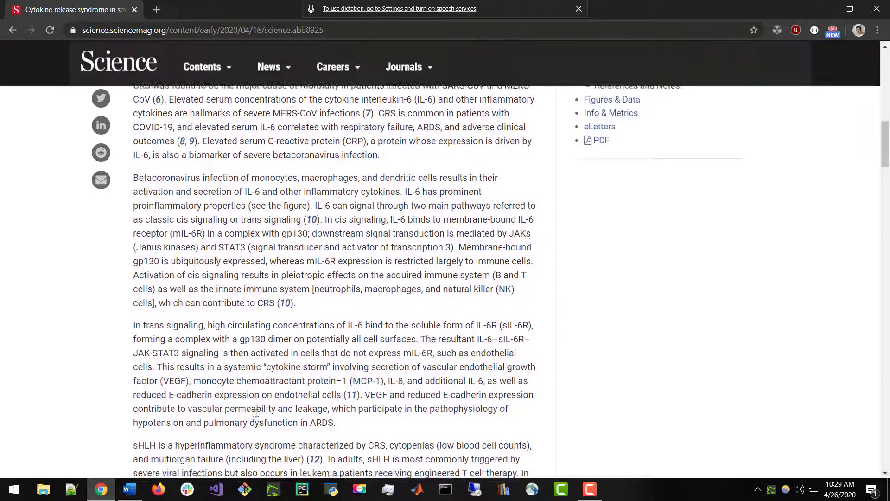
pyautogui.scroll(8, 257, 412)
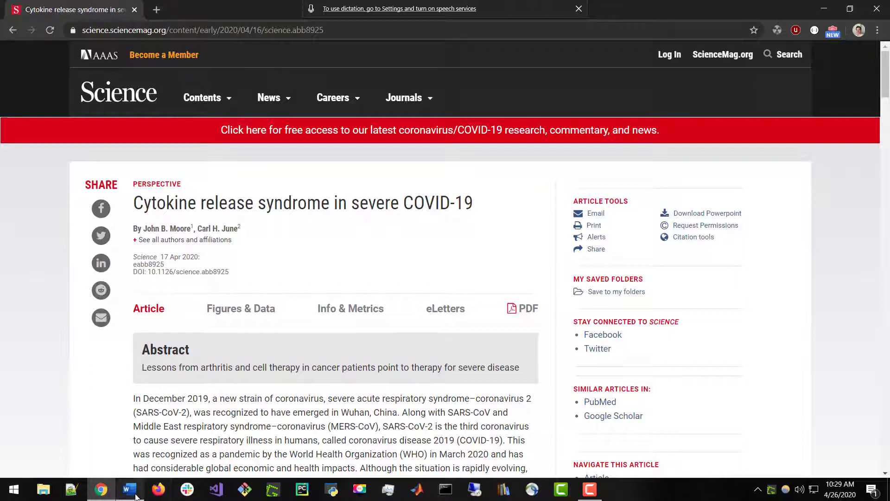
pyautogui.moveTo(136, 496)
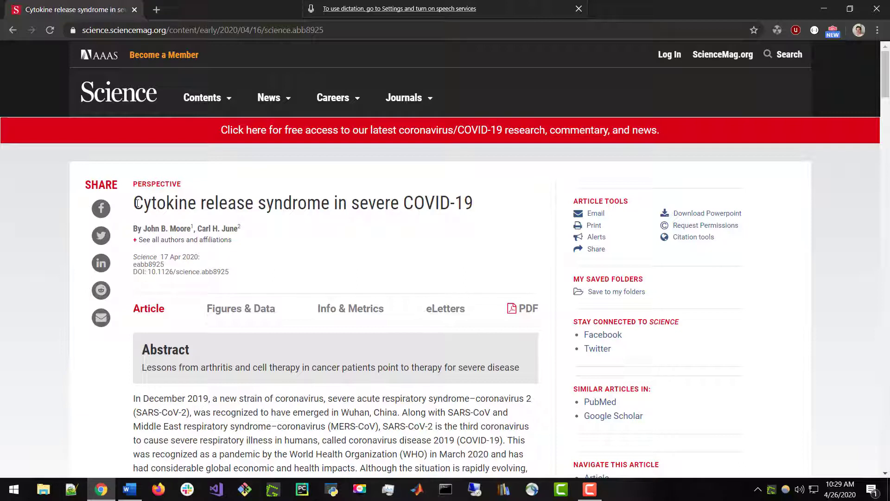
pyautogui.click(157, 10)
pyautogui.hotkey('ctrl', 'w')
pyautogui.moveTo(138, 197); pyautogui.dragTo(343, 394)
pyautogui.click(344, 395)
pyautogui.scroll(15, 343, 395)
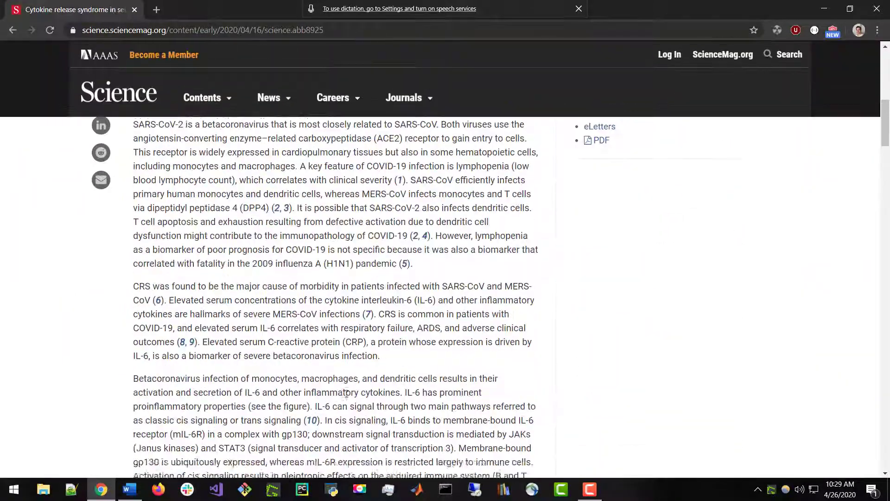
# Switch to the CRS paper example document in Word and close the Chrome window.
pyautogui.click(129, 490)
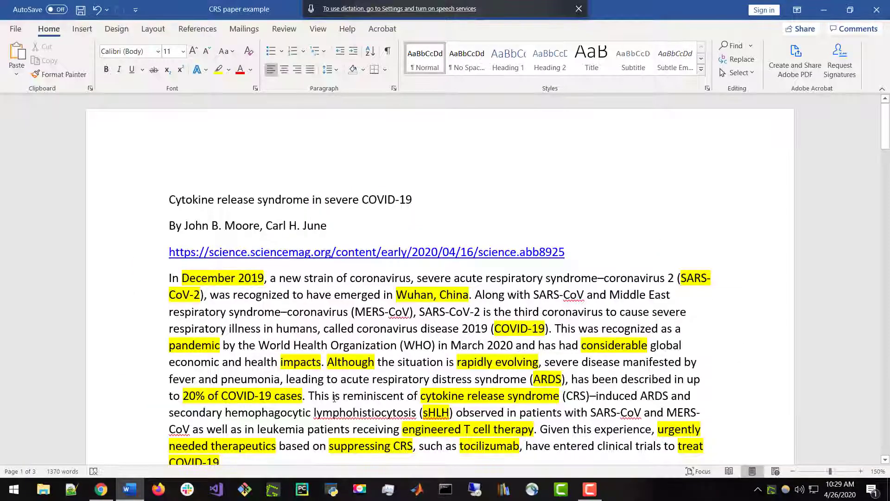
pyautogui.rightClick(101, 491)
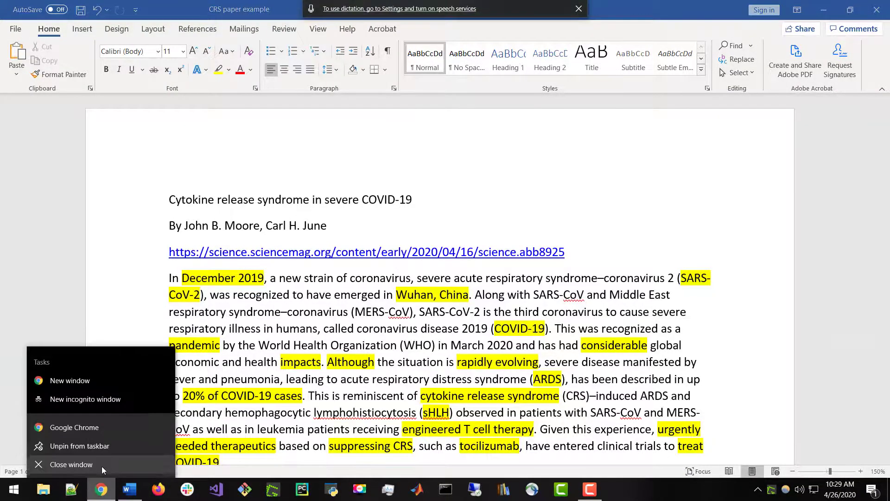
pyautogui.click(102, 466)
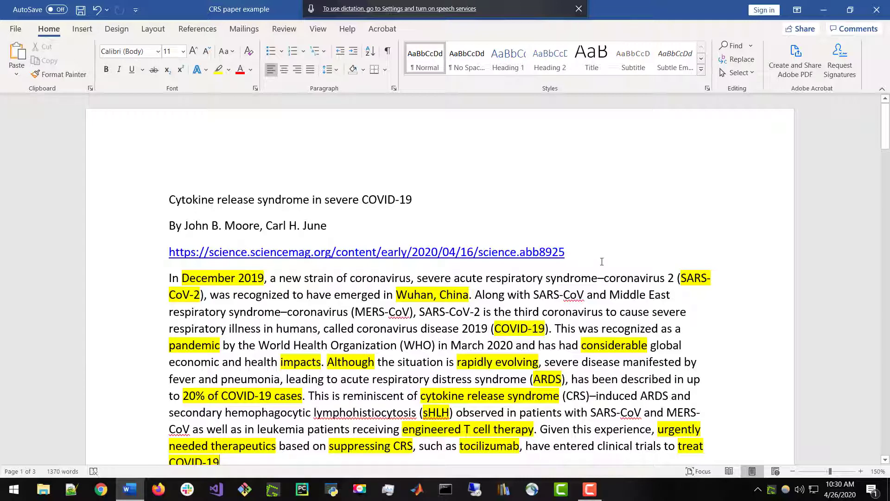
pyautogui.tripleClick(173, 257)
pyautogui.click(310, 312)
# Open the keyboard shortcut customization from Word's ribbon options.
pyautogui.click(7, 34)
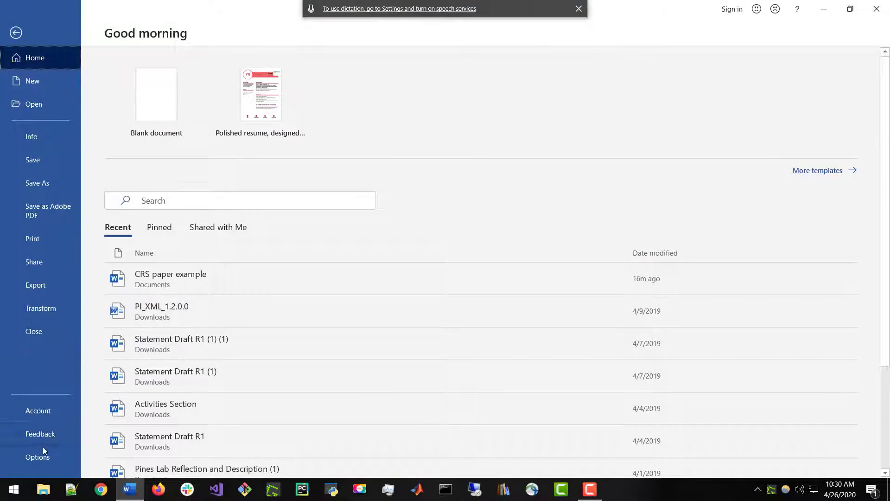
pyautogui.click(46, 455)
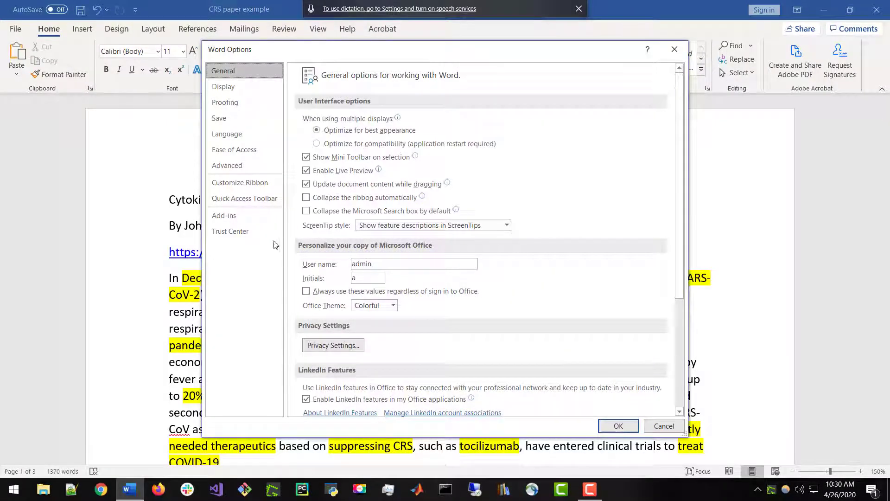
pyautogui.click(255, 184)
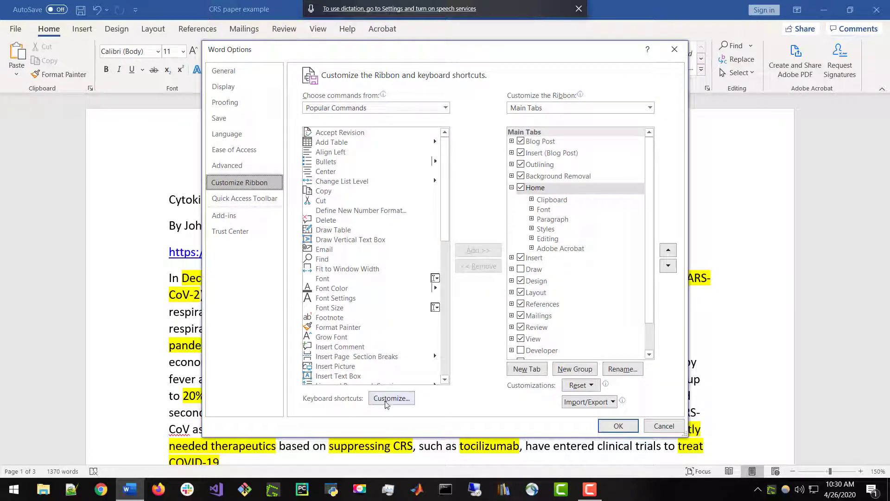
pyautogui.click(389, 398)
# Choose the Highlight command within the All Commands category for shortcut assignment.
pyautogui.click(326, 179)
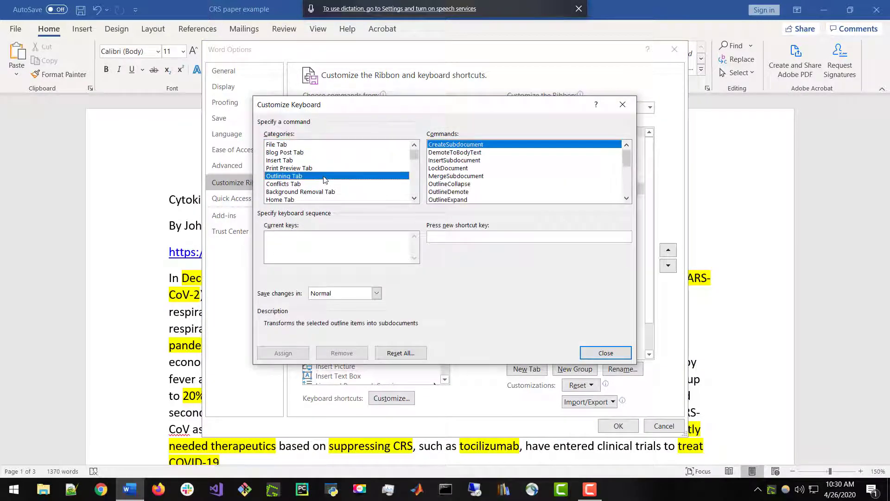
pyautogui.write('al')
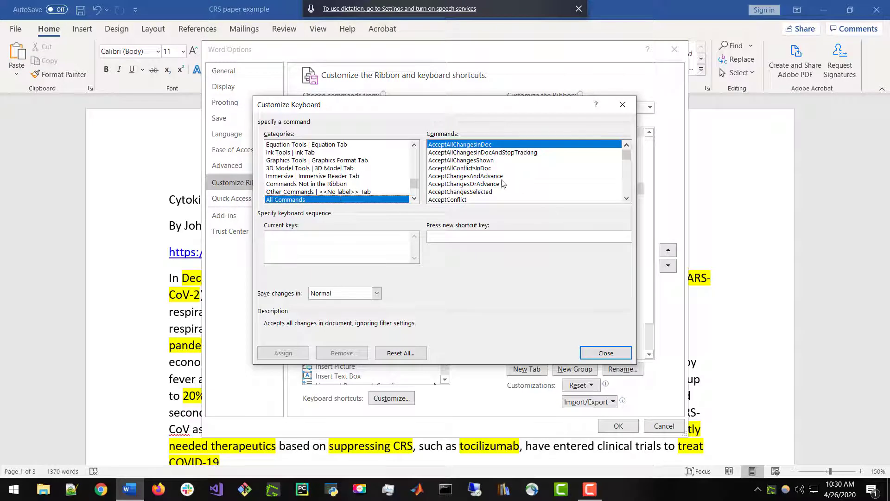
pyautogui.click(502, 184)
pyautogui.write('highlight')
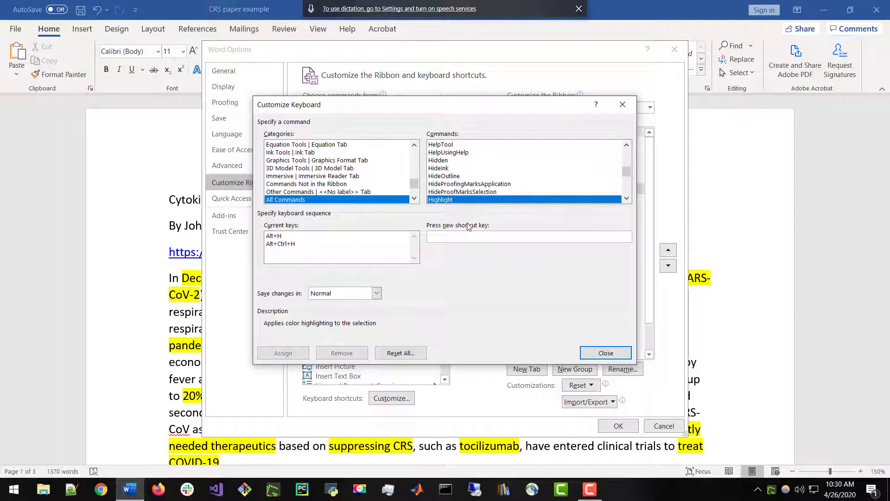
# Assign the shortcut Alt+H to the Highlight command, check its current shortcuts, and accept the Word options.
pyautogui.click(481, 237)
pyautogui.hotkey('alt', 'h')
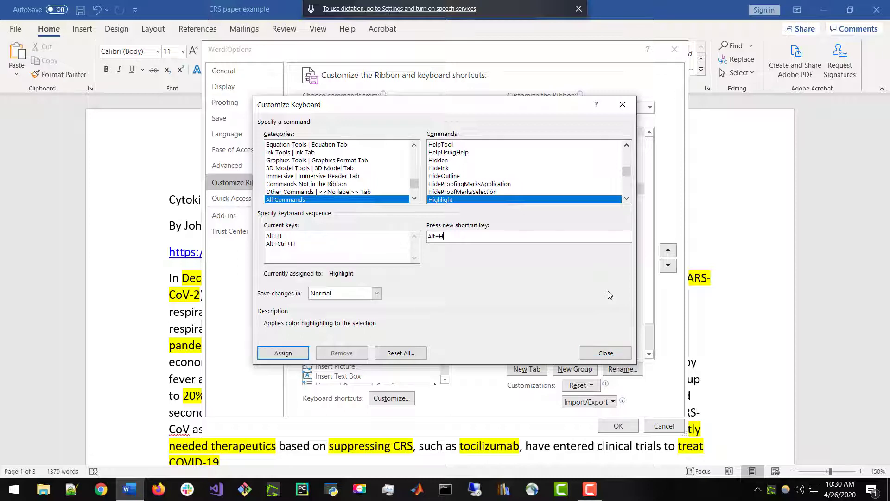
pyautogui.click(285, 353)
pyautogui.click(296, 243)
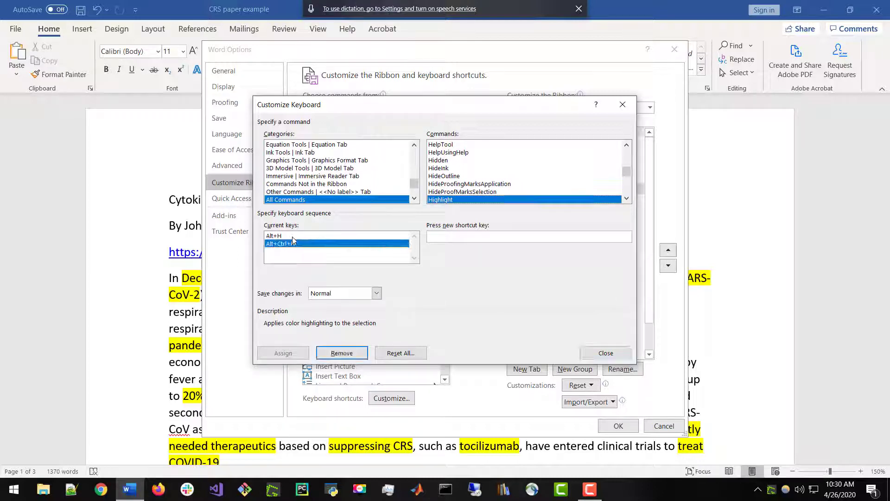
pyautogui.click(293, 236)
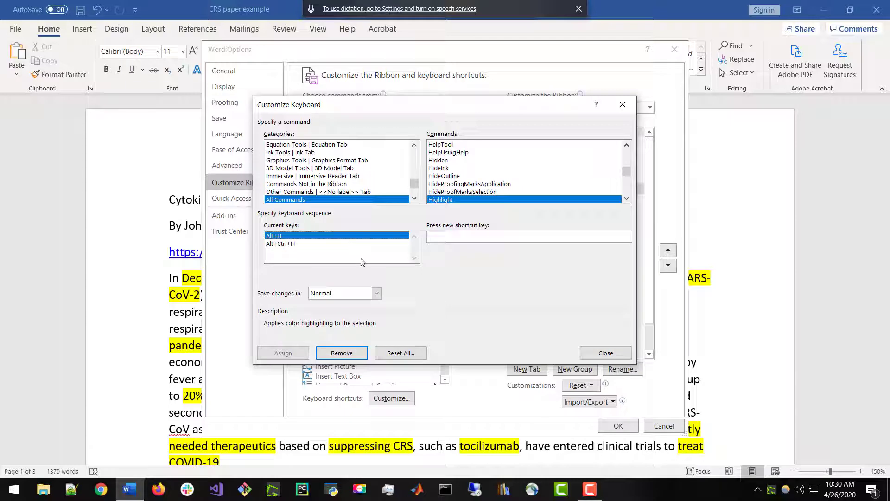
pyautogui.click(598, 358)
pyautogui.click(619, 426)
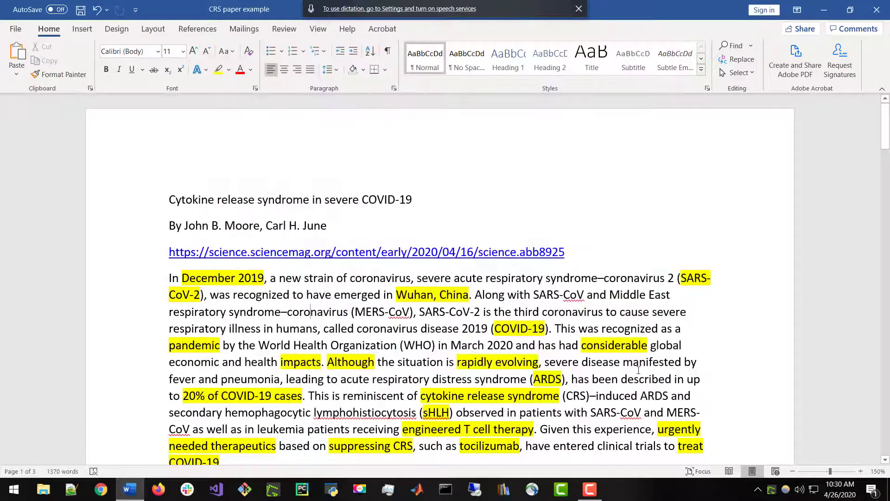
# Highlight "COVID-19" in the paper's title in yellow.
pyautogui.moveTo(391, 200); pyautogui.dragTo(414, 201)
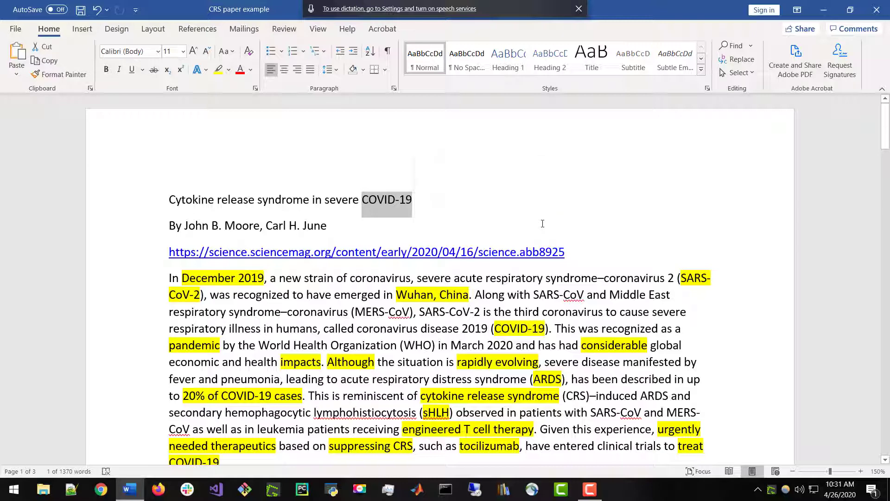
pyautogui.hotkey('ctrl', 'alt', 'h')
pyautogui.press('Right')
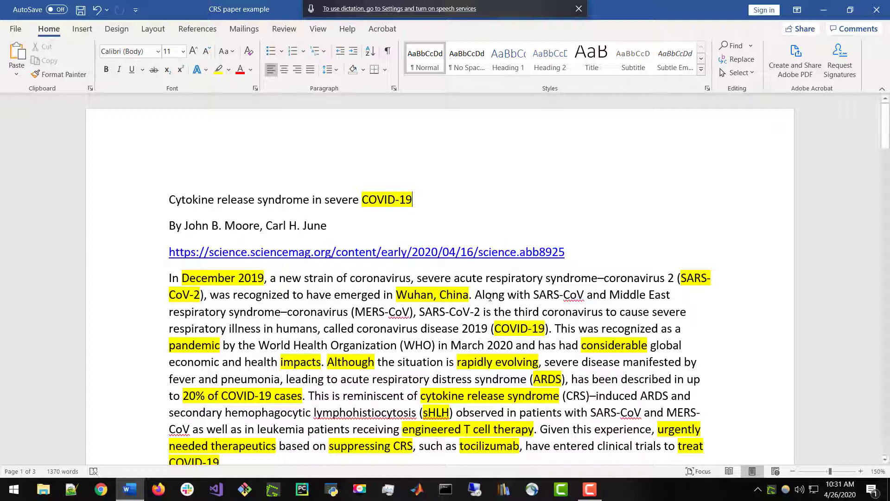
# Compare the unmarked paragraphs further down the paper with the highlighted title and first paragraph.
pyautogui.scroll(-20, 490, 299)
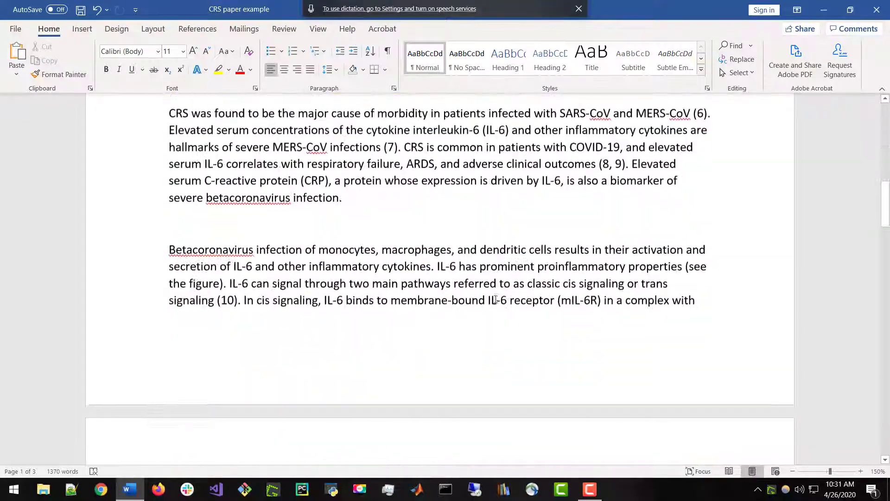
pyautogui.scroll(-3, 495, 300)
pyautogui.scroll(2, 495, 301)
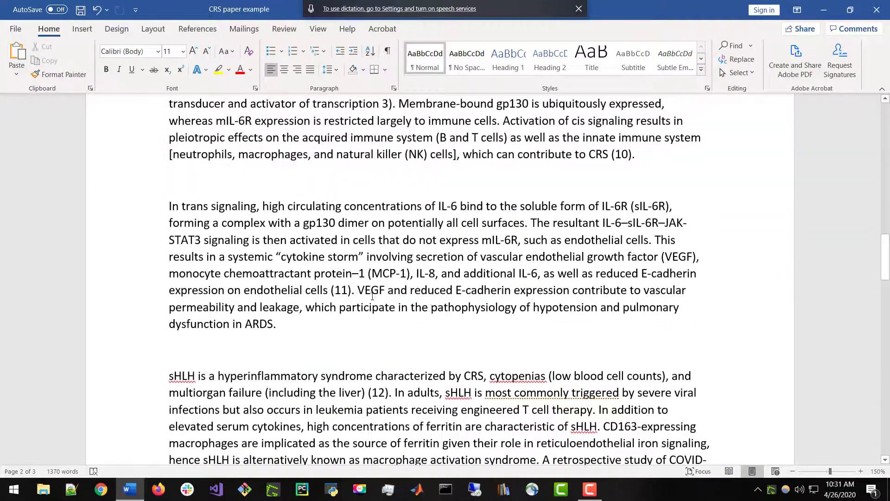
pyautogui.doubleClick(371, 290)
pyautogui.click(525, 331)
pyautogui.scroll(9, 501, 320)
pyautogui.scroll(15, 501, 316)
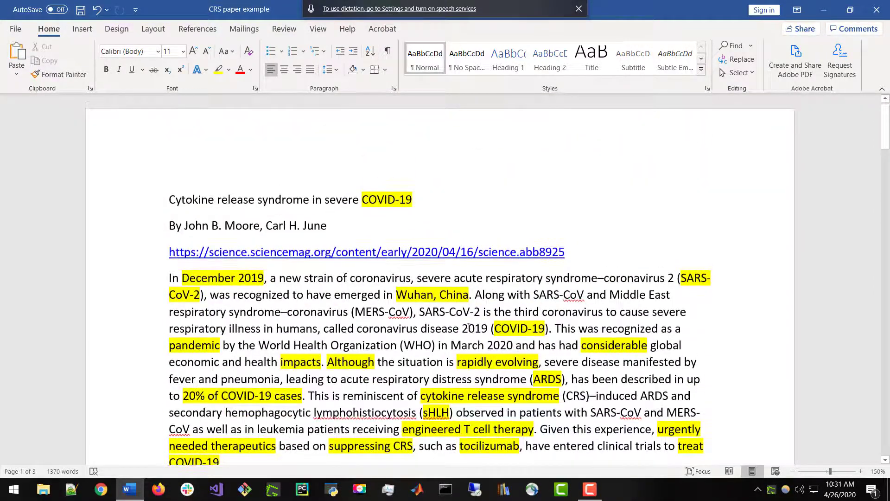
pyautogui.scroll(-1, 491, 313)
pyautogui.scroll(1, 467, 304)
pyautogui.moveTo(362, 199); pyautogui.dragTo(412, 200)
pyautogui.click(412, 200)
pyautogui.scroll(-5, 440, 333)
pyautogui.scroll(5, 362, 288)
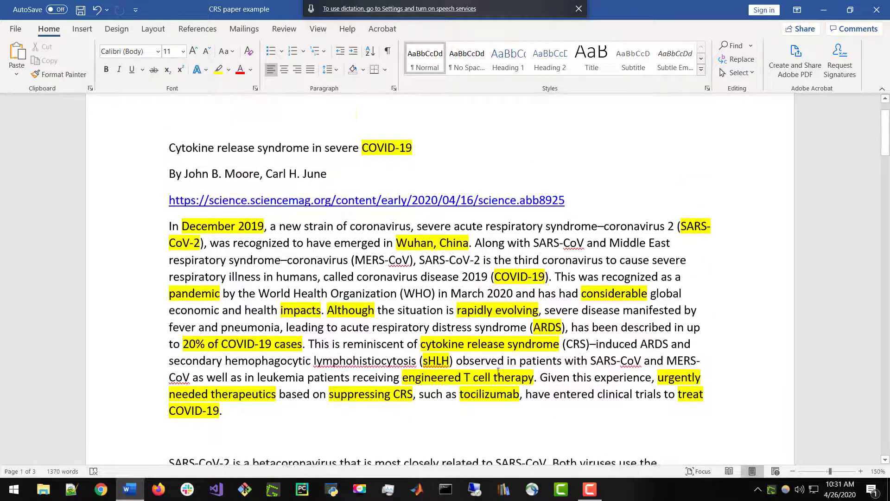
pyautogui.scroll(-2, 281, 235)
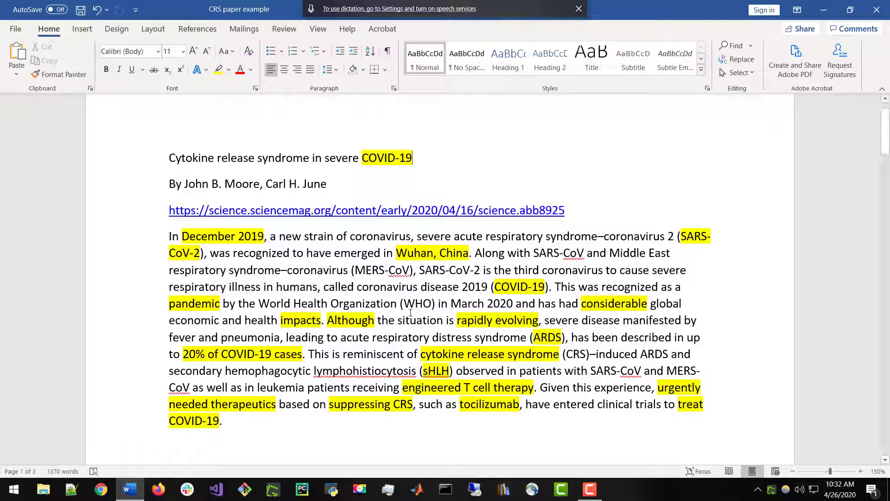
# Examine the highlighted key terms in the first paragraph, such as "Although", "SARS-CoV-2", "December 2019" and "Wuhan, China".
pyautogui.moveTo(327, 321); pyautogui.dragTo(376, 321)
pyautogui.click(388, 355)
pyautogui.doubleClick(358, 319)
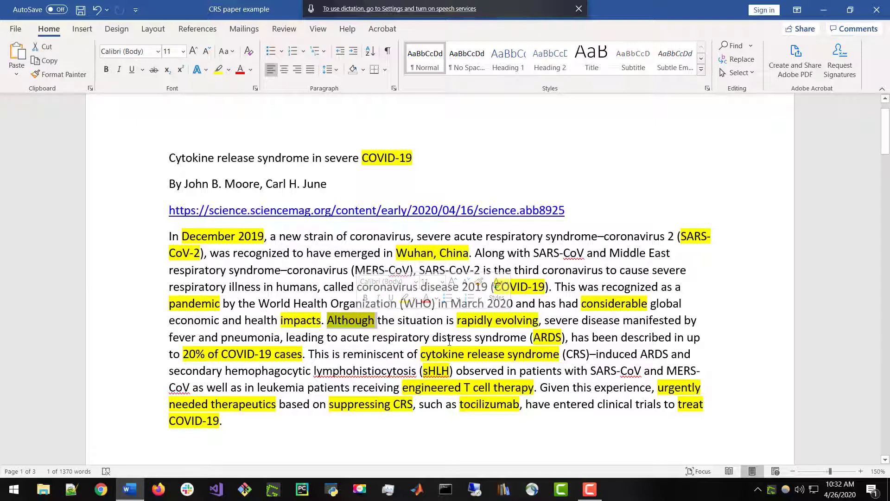
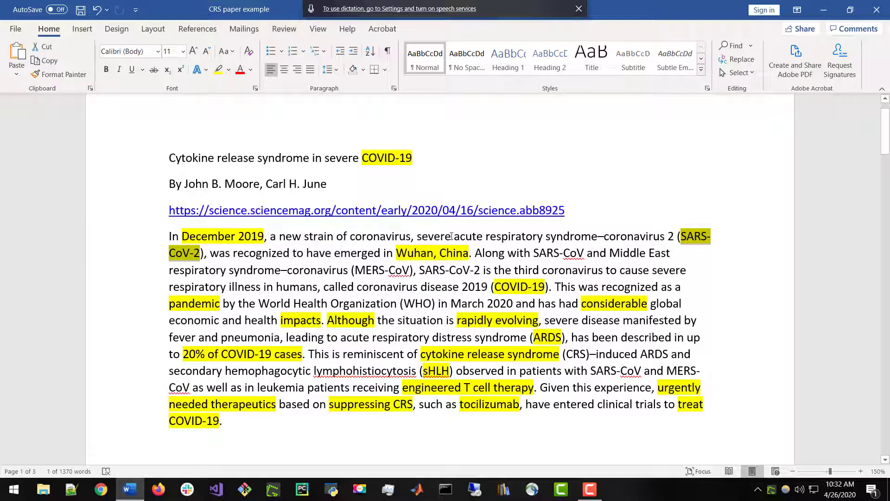
pyautogui.moveTo(431, 237); pyautogui.dragTo(674, 237)
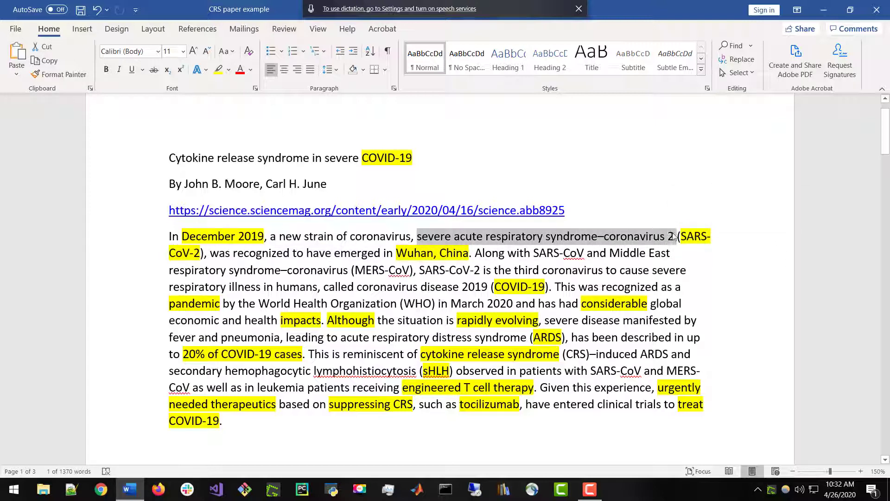
pyautogui.click(673, 237)
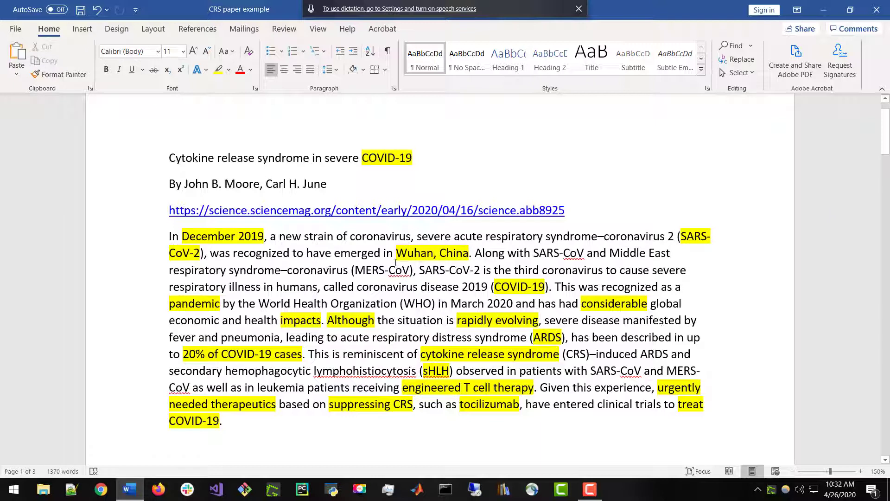
pyautogui.moveTo(395, 253); pyautogui.dragTo(469, 253)
pyautogui.click(469, 252)
pyautogui.press('Home')
pyautogui.moveTo(367, 245); pyautogui.dragTo(328, 254)
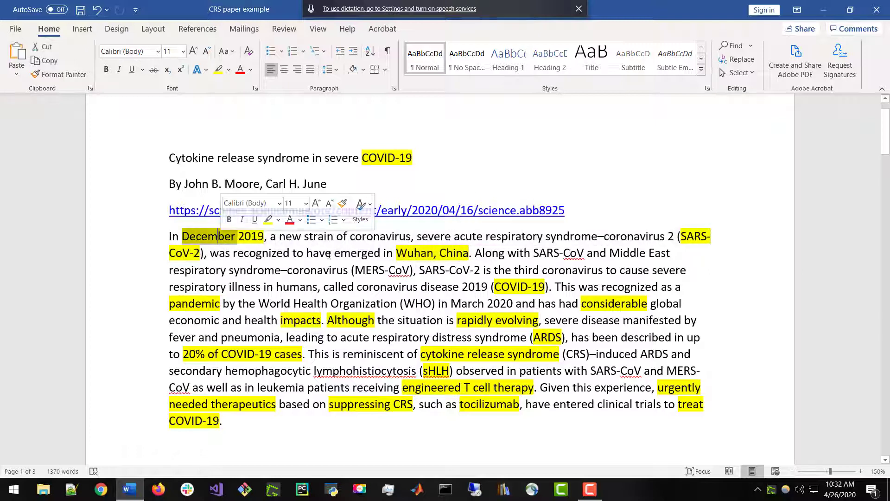
pyautogui.doubleClick(694, 236)
pyautogui.doubleClick(454, 252)
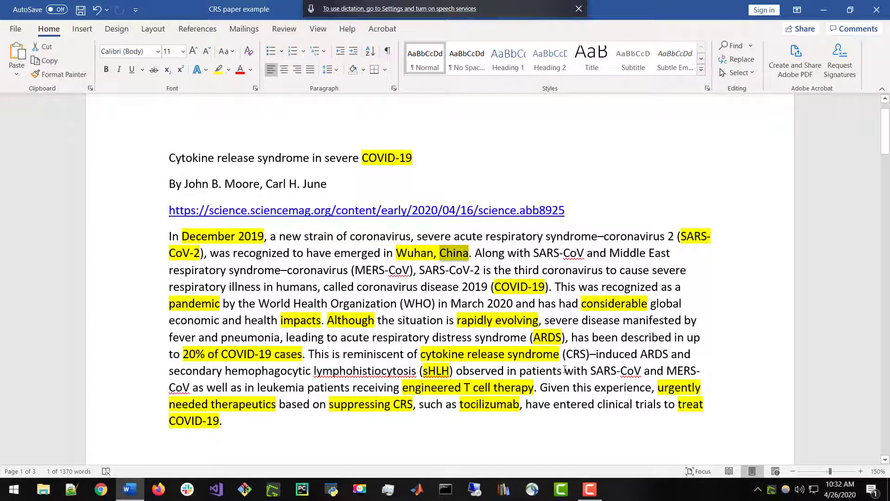
pyautogui.click(638, 370)
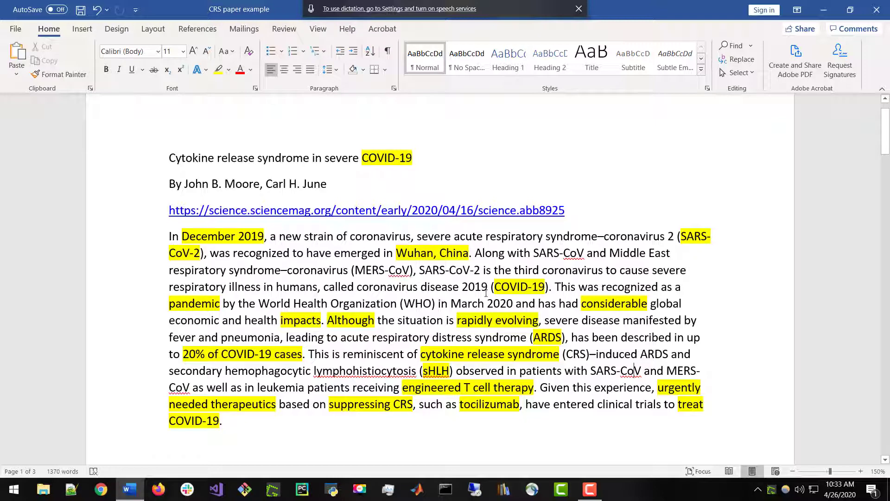
# Examine the highlighted terms "pandemic", "considerable", "Although", "rapidly evolving", "ARDS" and "20% of COVID-19 cases" in the first paragraph.
pyautogui.doubleClick(202, 302)
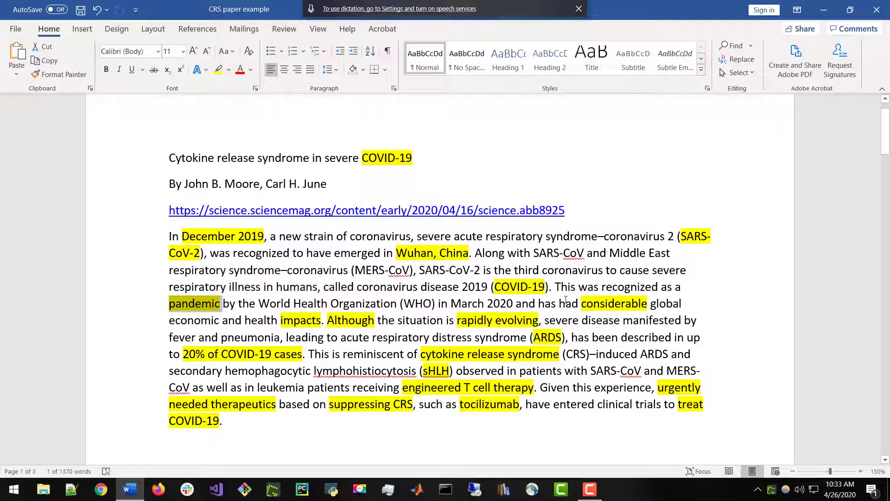
pyautogui.doubleClick(612, 303)
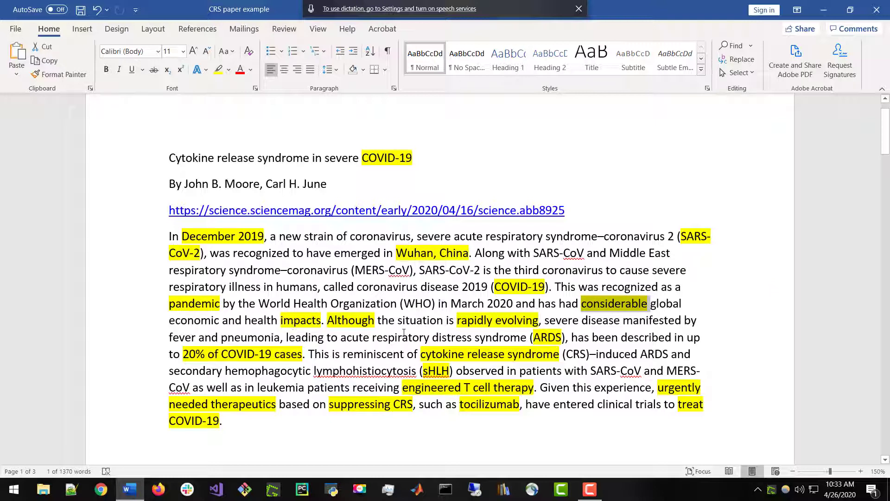
pyautogui.doubleClick(350, 319)
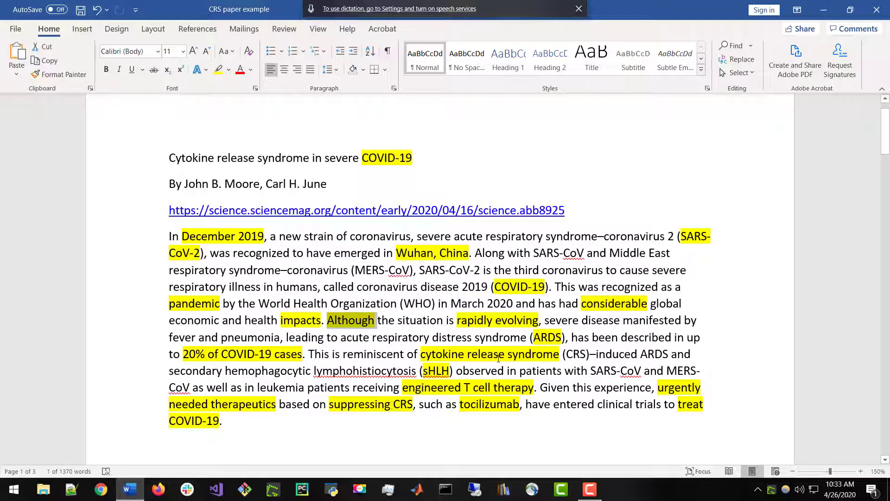
pyautogui.doubleClick(473, 321)
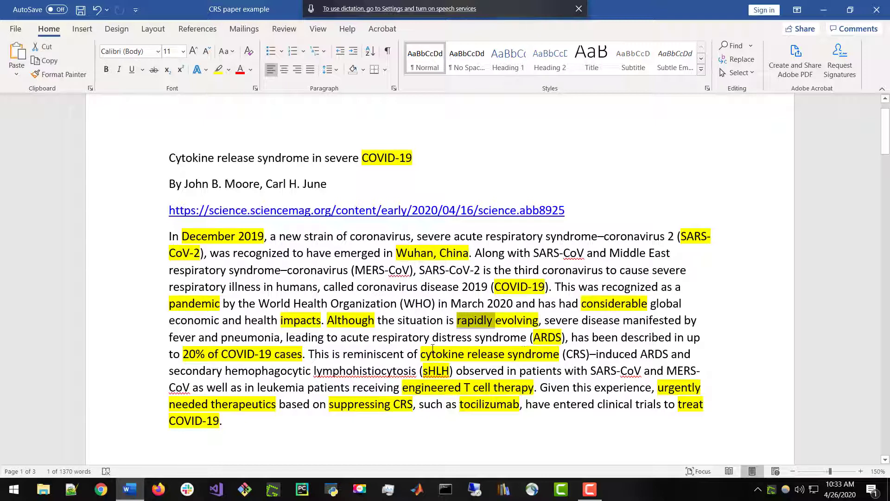
pyautogui.doubleClick(547, 337)
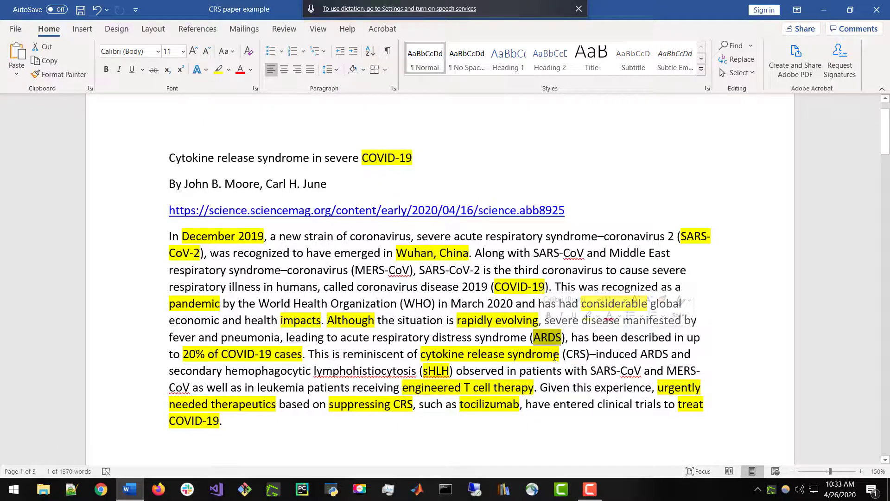
pyautogui.moveTo(186, 356); pyautogui.dragTo(331, 355)
pyautogui.click(353, 370)
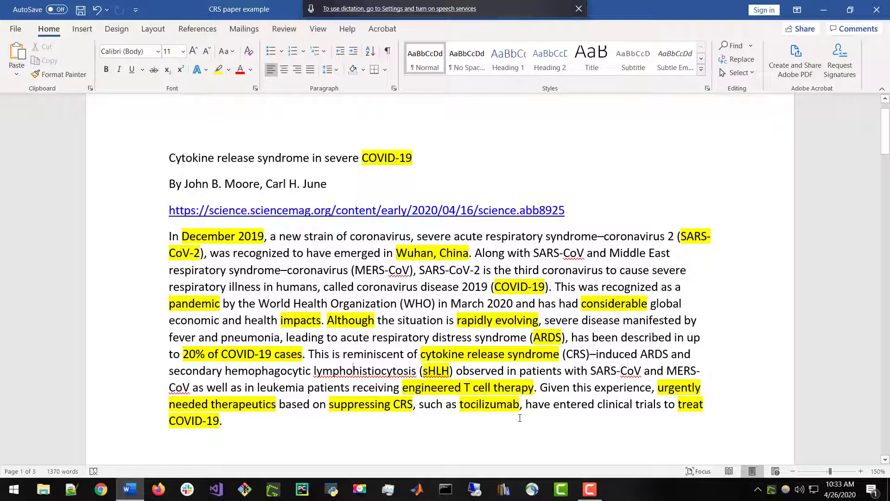
# Examine the highlighted terms "cytokine release syndrome", "sHLH" and "engineered T cell therapy" near the end of the first paragraph.
pyautogui.moveTo(423, 354); pyautogui.dragTo(555, 354)
pyautogui.click(555, 353)
pyautogui.doubleClick(438, 373)
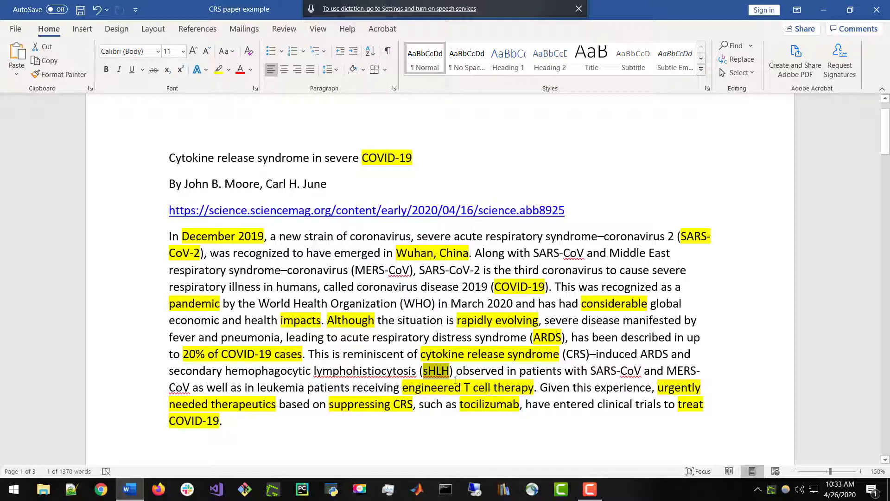
pyautogui.click(496, 404)
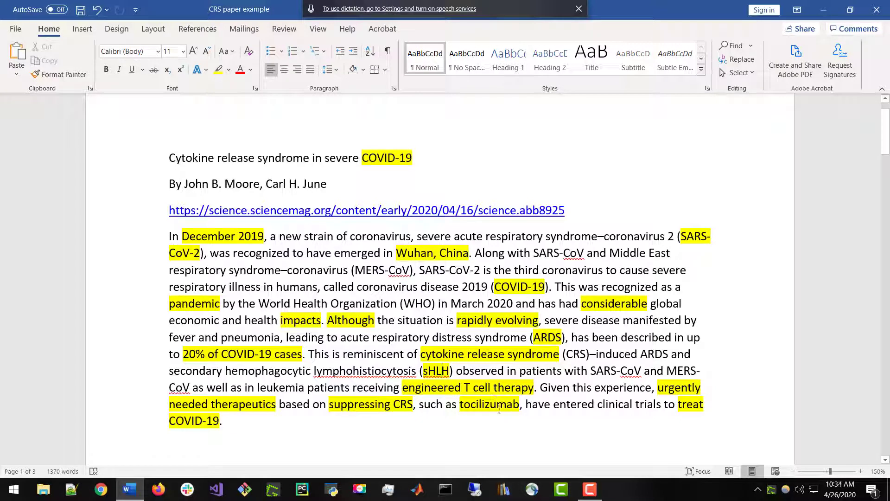
pyautogui.doubleClick(429, 370)
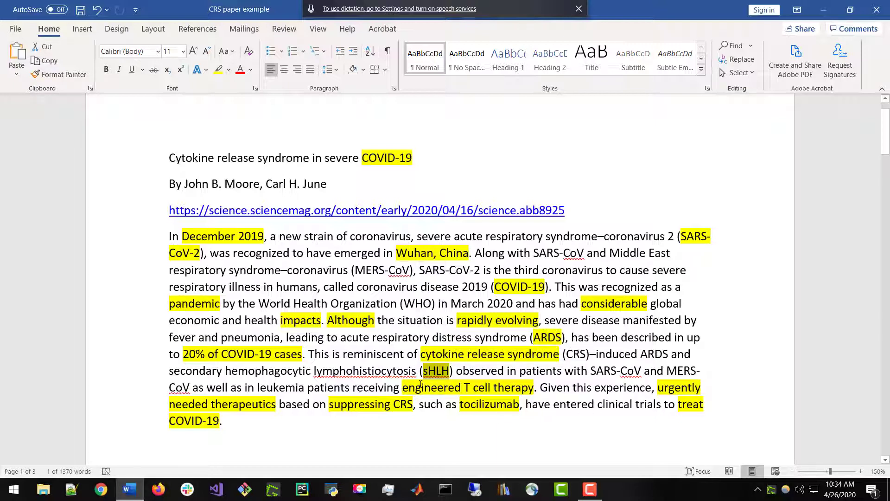
pyautogui.moveTo(403, 389); pyautogui.dragTo(462, 390)
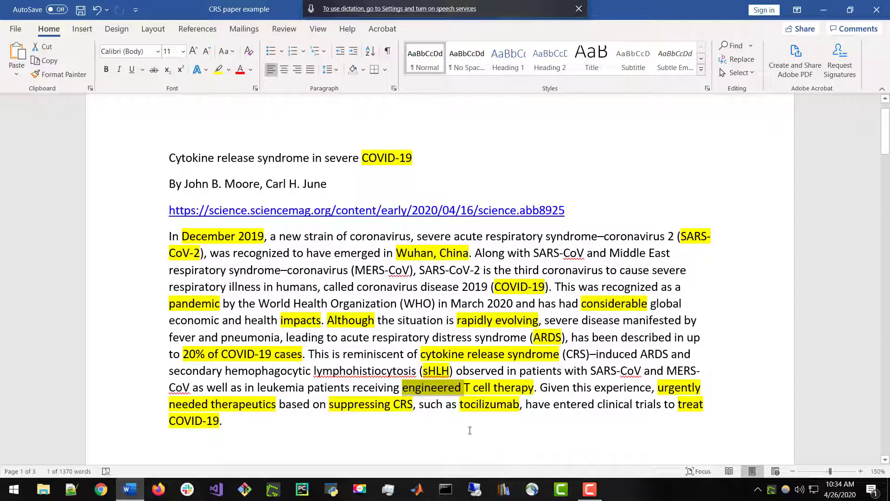
pyautogui.click(487, 428)
# Skim the unmarked paragraphs down to the one on sHLH and return to the paper's title.
pyautogui.scroll(-3, 487, 427)
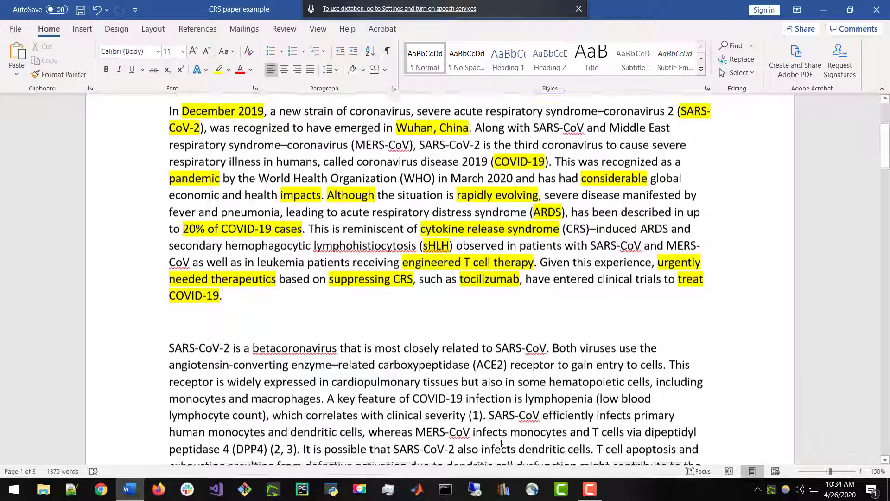
pyautogui.scroll(4, 496, 431)
pyautogui.scroll(-2, 506, 436)
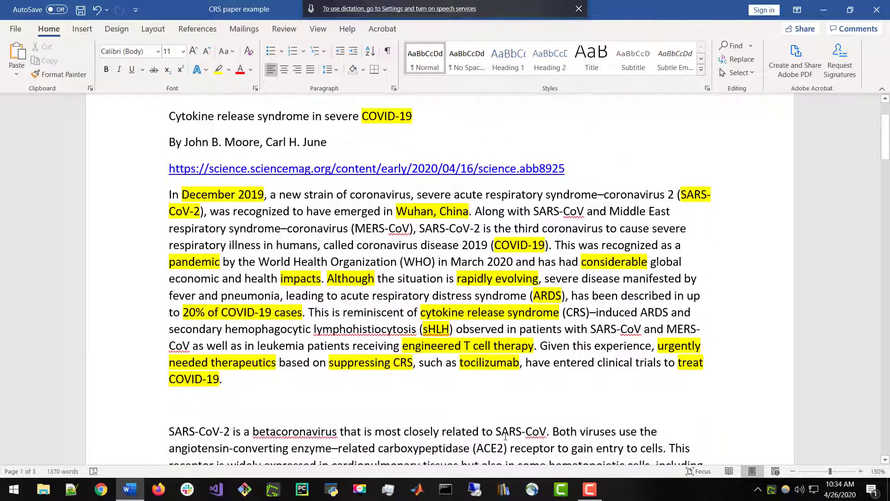
pyautogui.scroll(1, 505, 438)
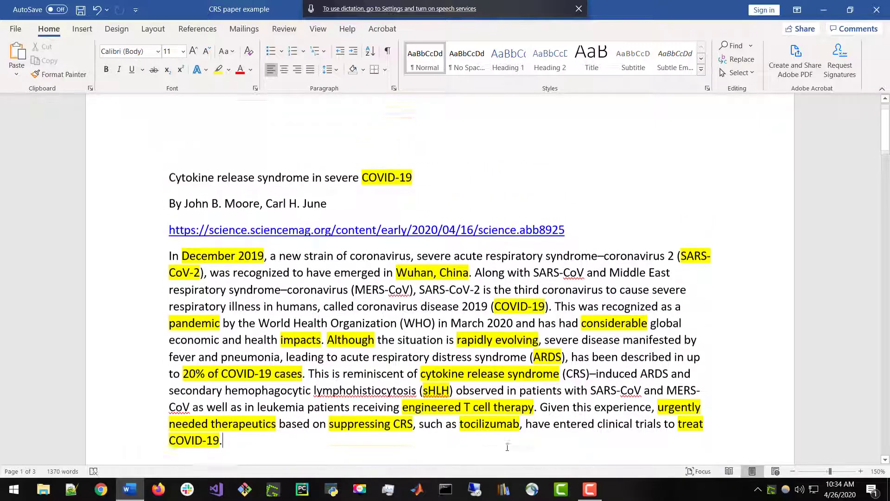
pyautogui.scroll(-4, 506, 443)
pyautogui.scroll(-8, 507, 447)
pyautogui.scroll(8, 510, 443)
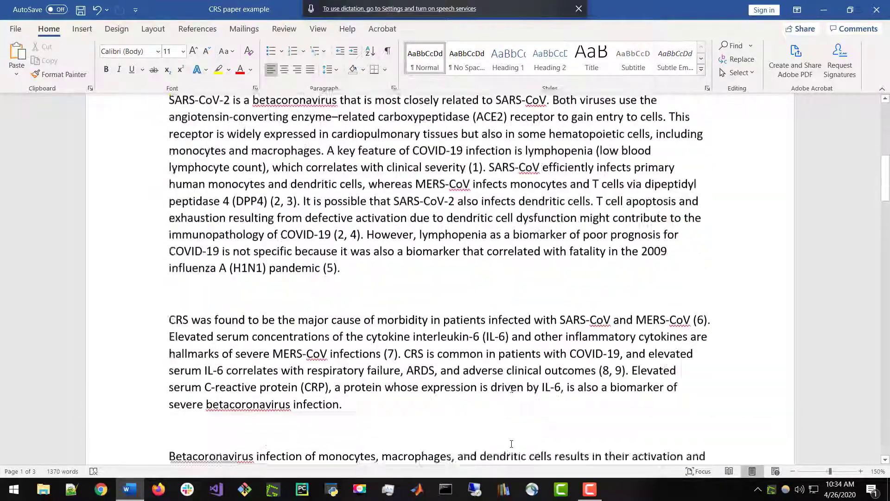
pyautogui.scroll(-15, 512, 440)
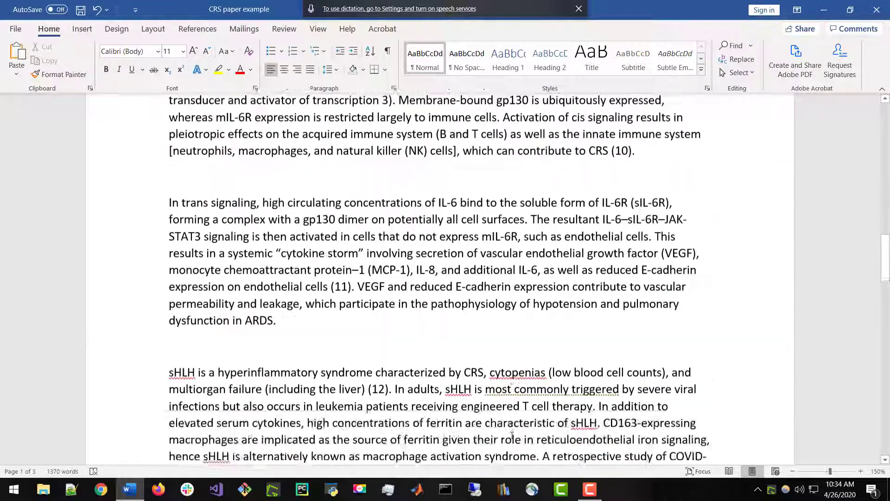
pyautogui.scroll(15, 511, 426)
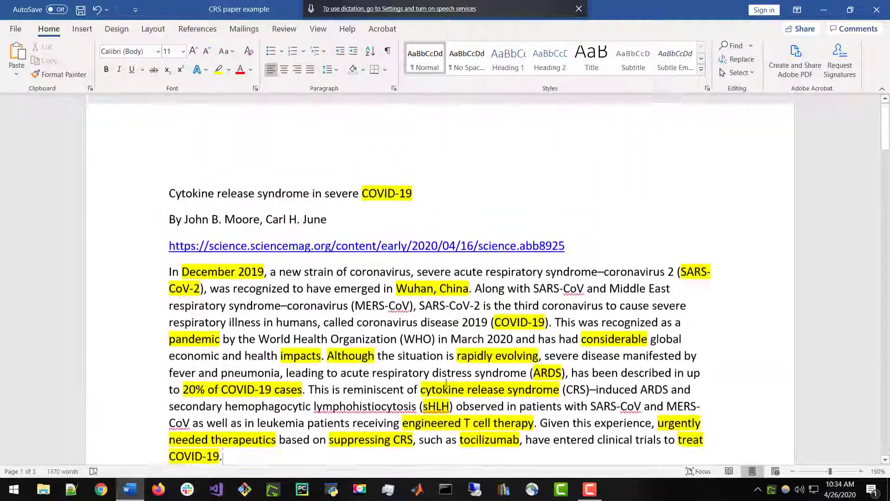
# Compare the highlighted first paragraph below the source link with the unmarked paragraphs on betacoronavirus, CRS and trans signaling.
pyautogui.moveTo(156, 264); pyautogui.dragTo(158, 260)
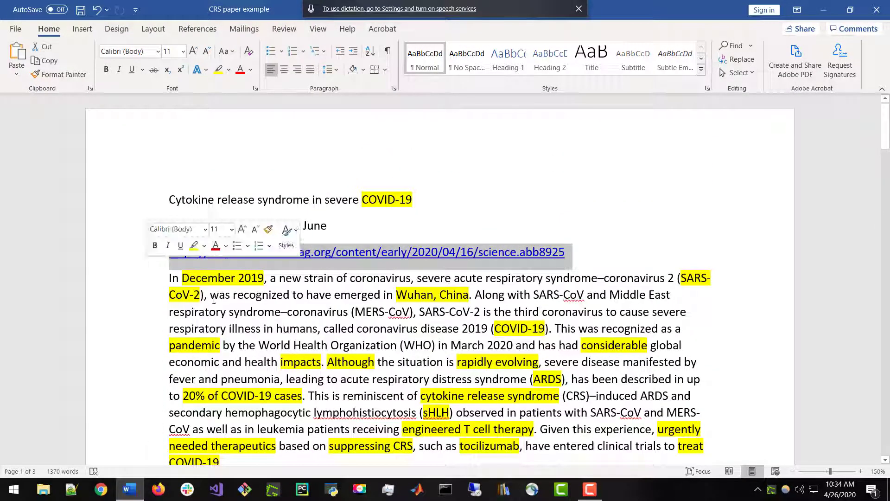
pyautogui.scroll(-5, 364, 379)
pyautogui.scroll(2, 364, 379)
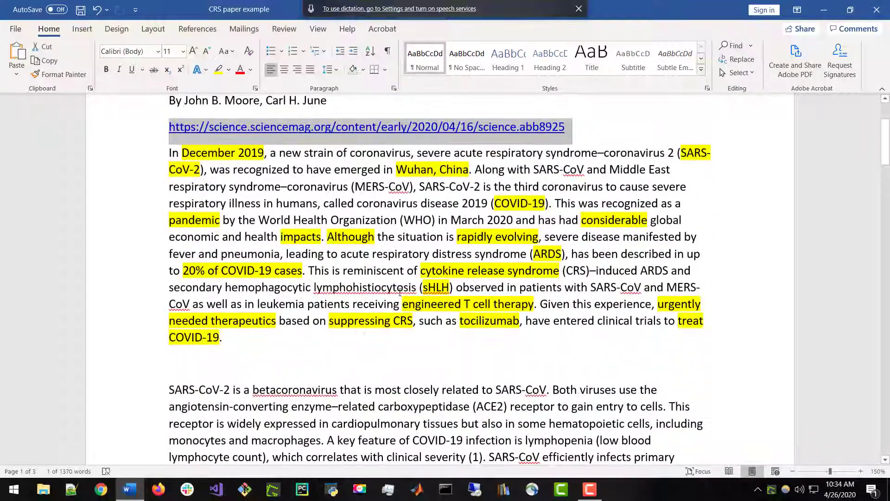
pyautogui.click(452, 317)
pyautogui.scroll(-1, 452, 293)
pyautogui.scroll(-12, 469, 399)
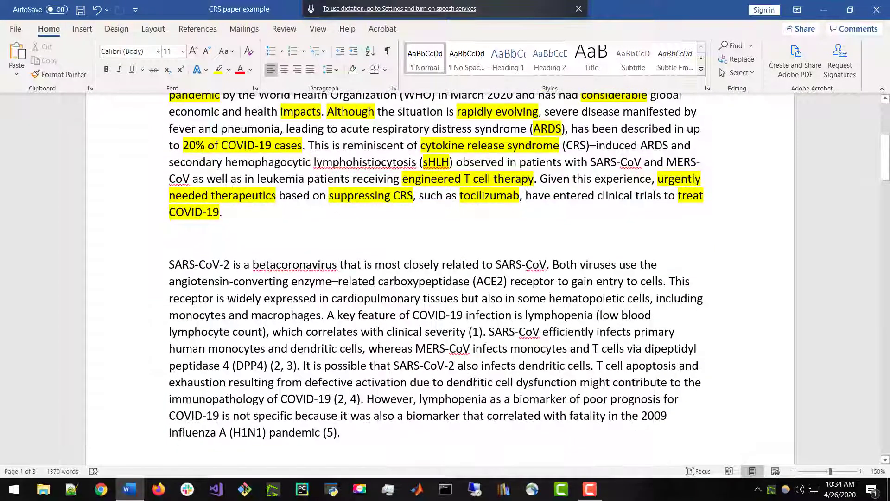
pyautogui.scroll(-8, 470, 400)
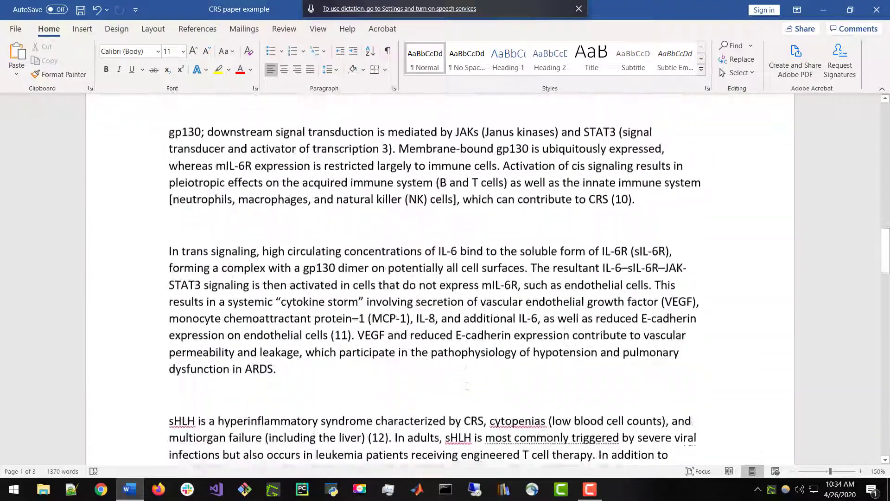
pyautogui.scroll(20, 474, 422)
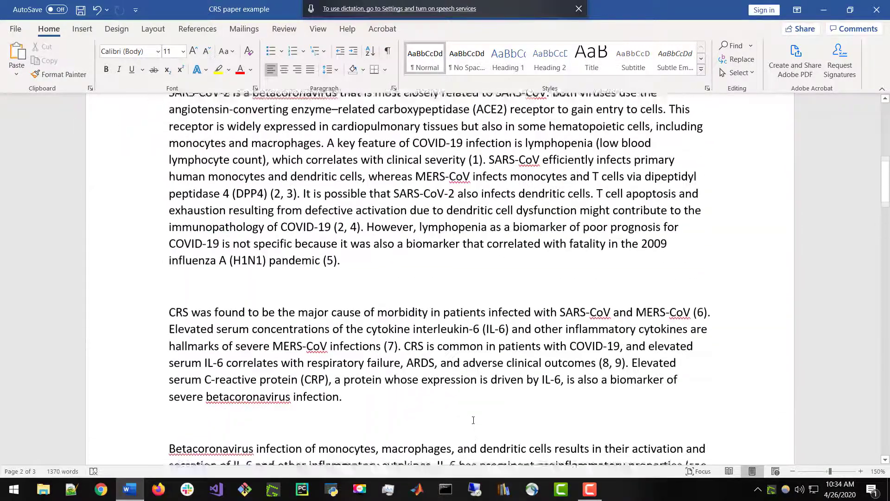
pyautogui.scroll(4, 474, 416)
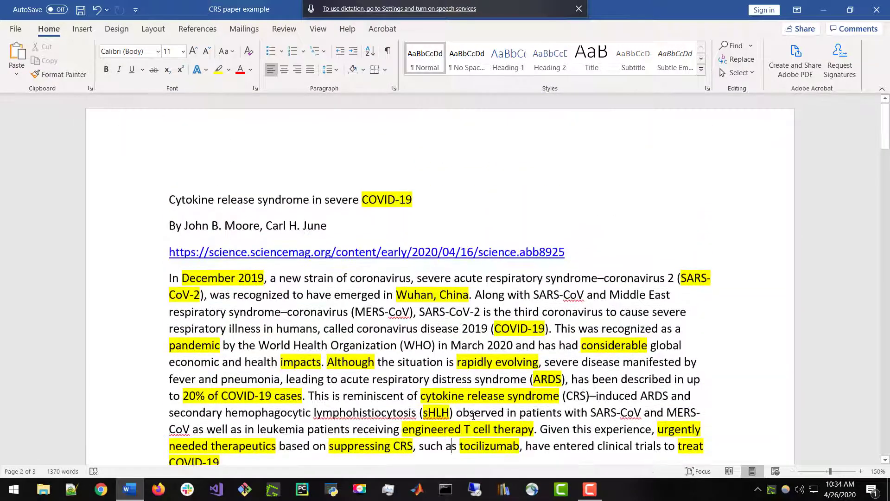
pyautogui.scroll(-2, 474, 416)
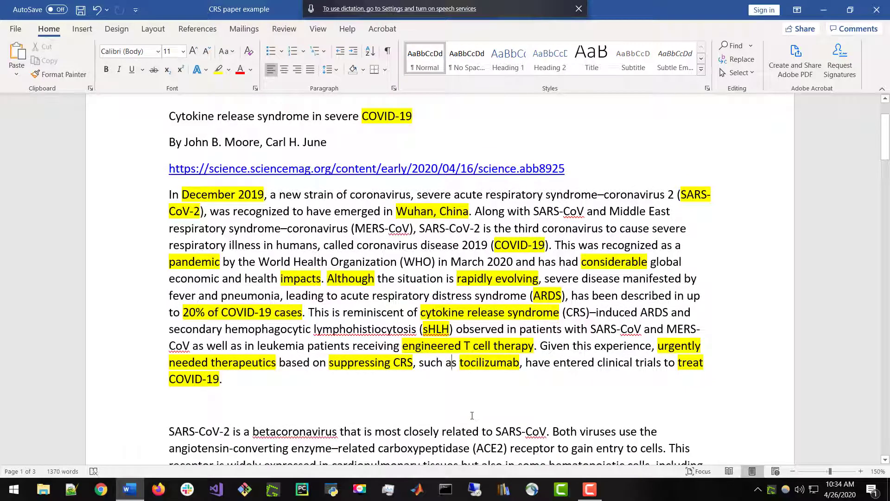